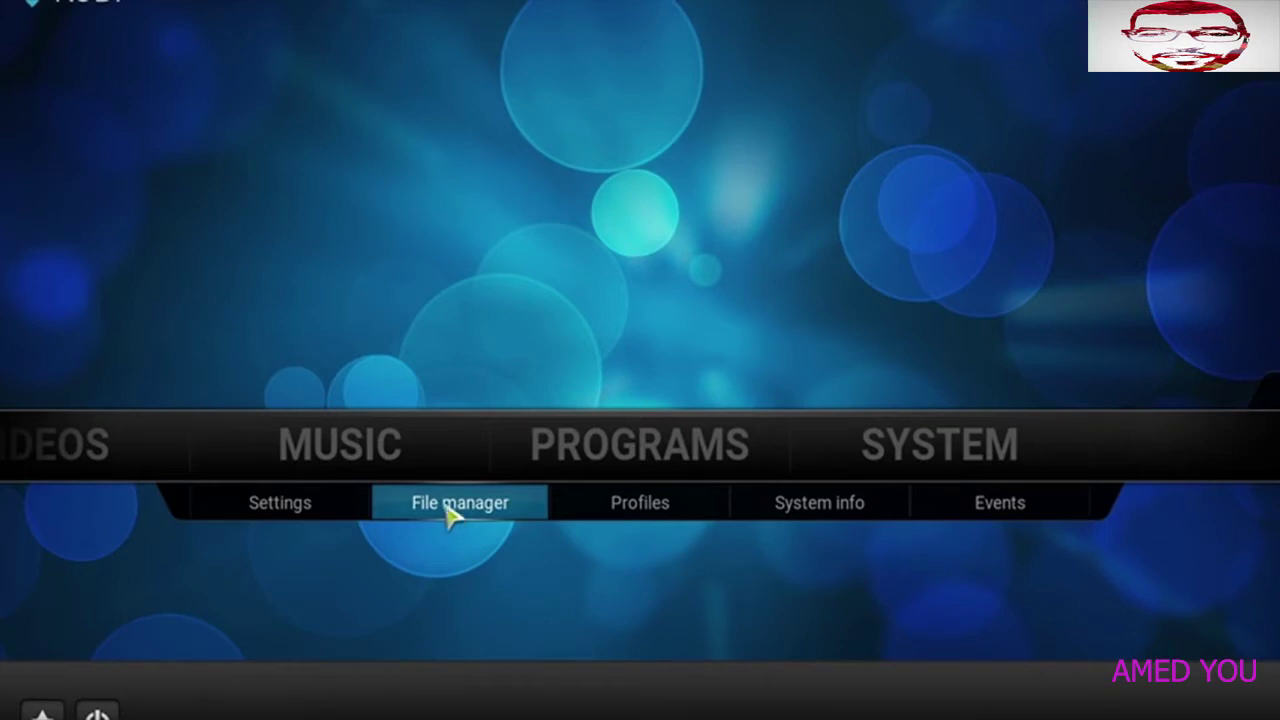
pyautogui.click(447, 508)
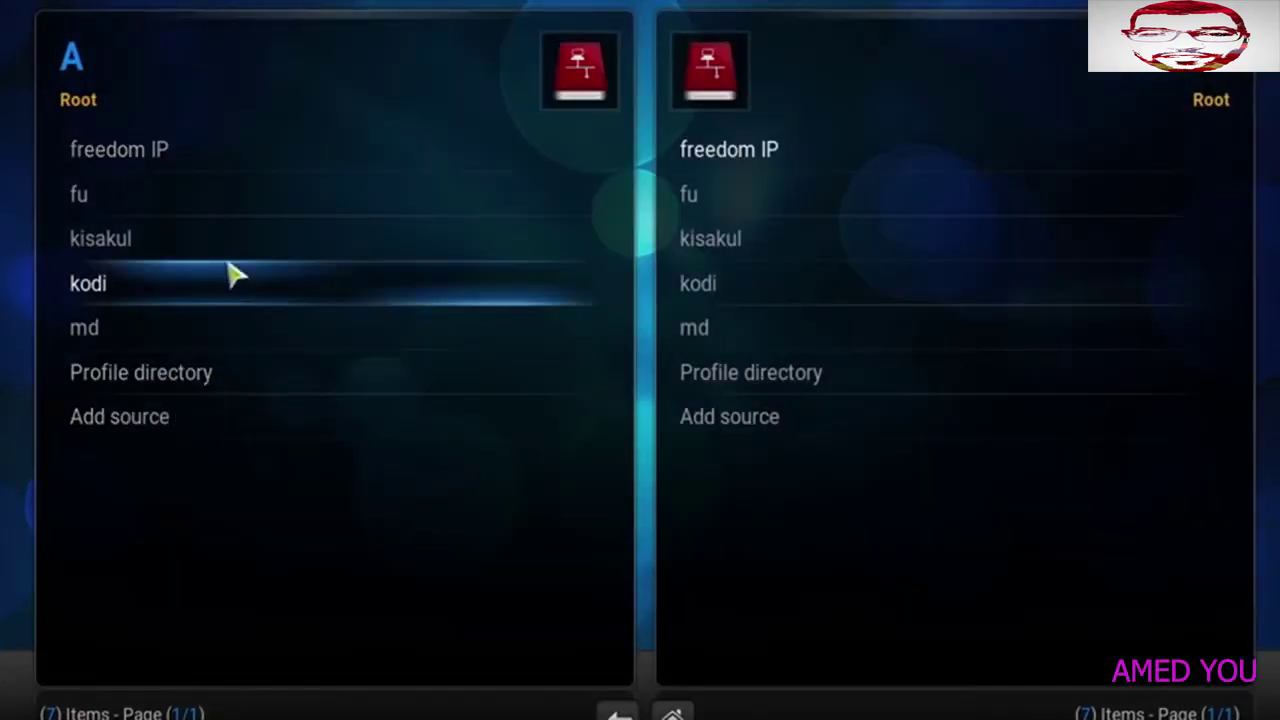
pyautogui.rightClick(255, 170)
pyautogui.click(355, 345)
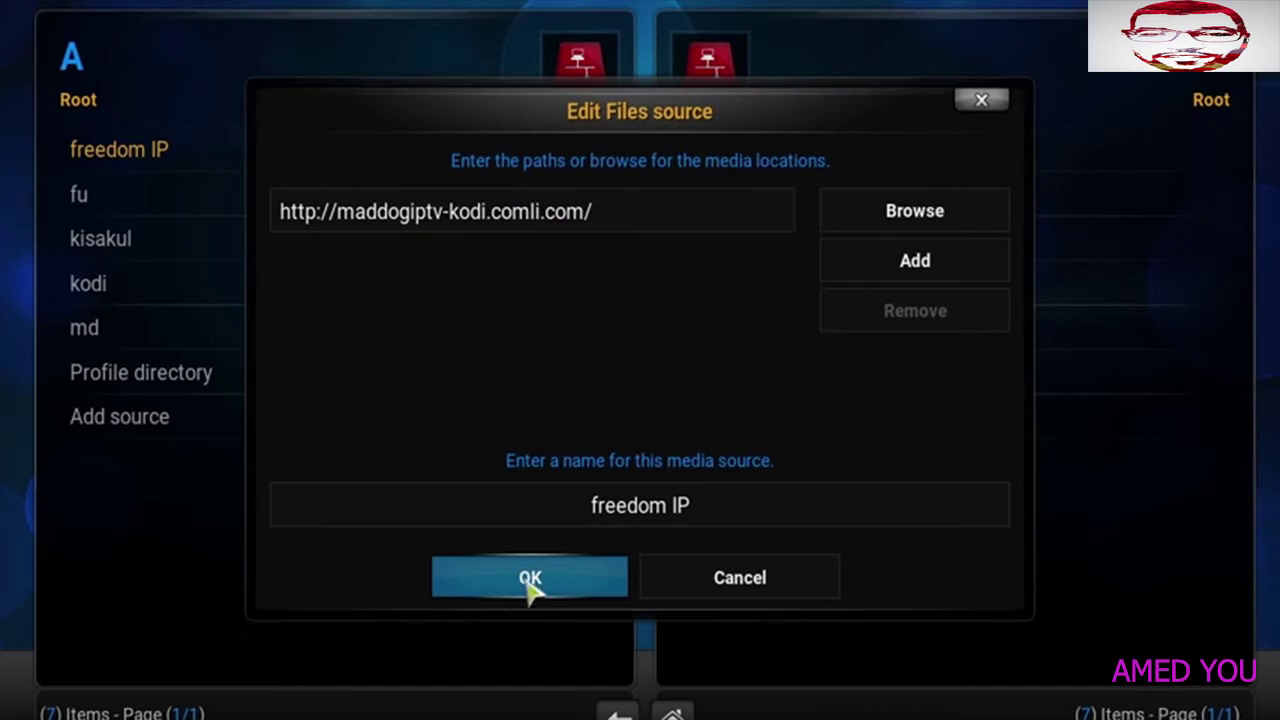
pyautogui.click(530, 582)
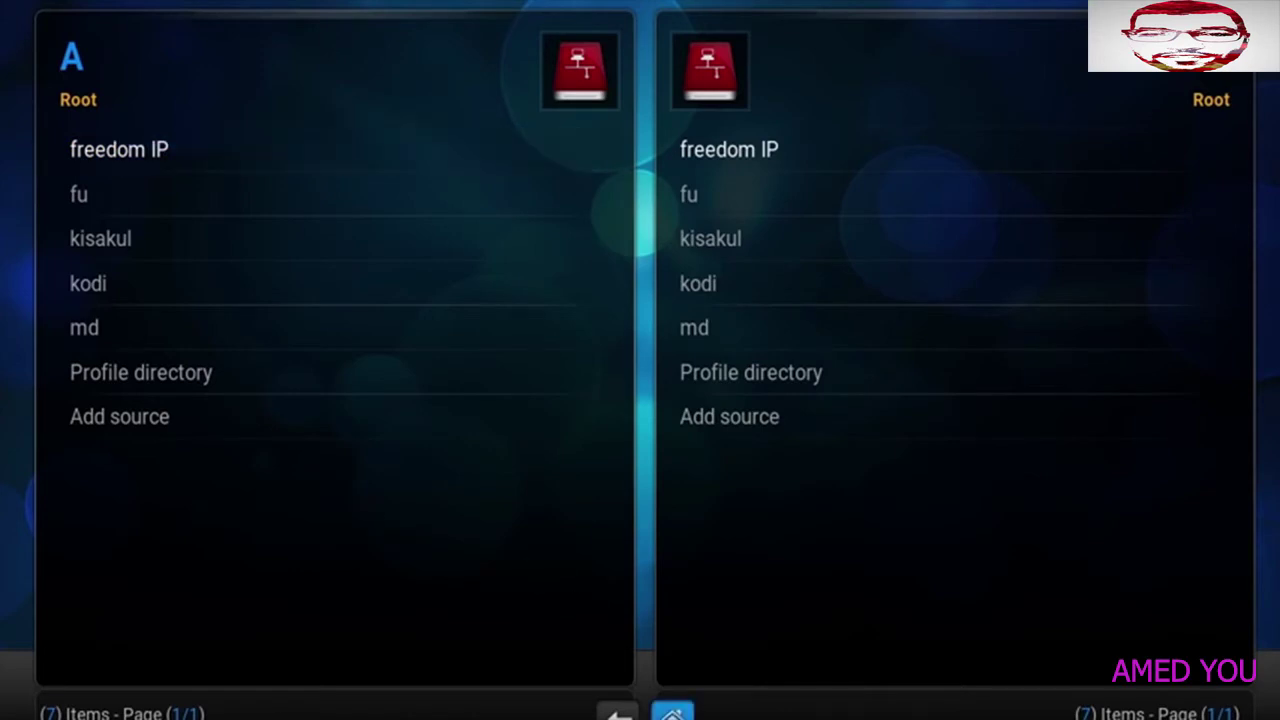
pyautogui.click(672, 712)
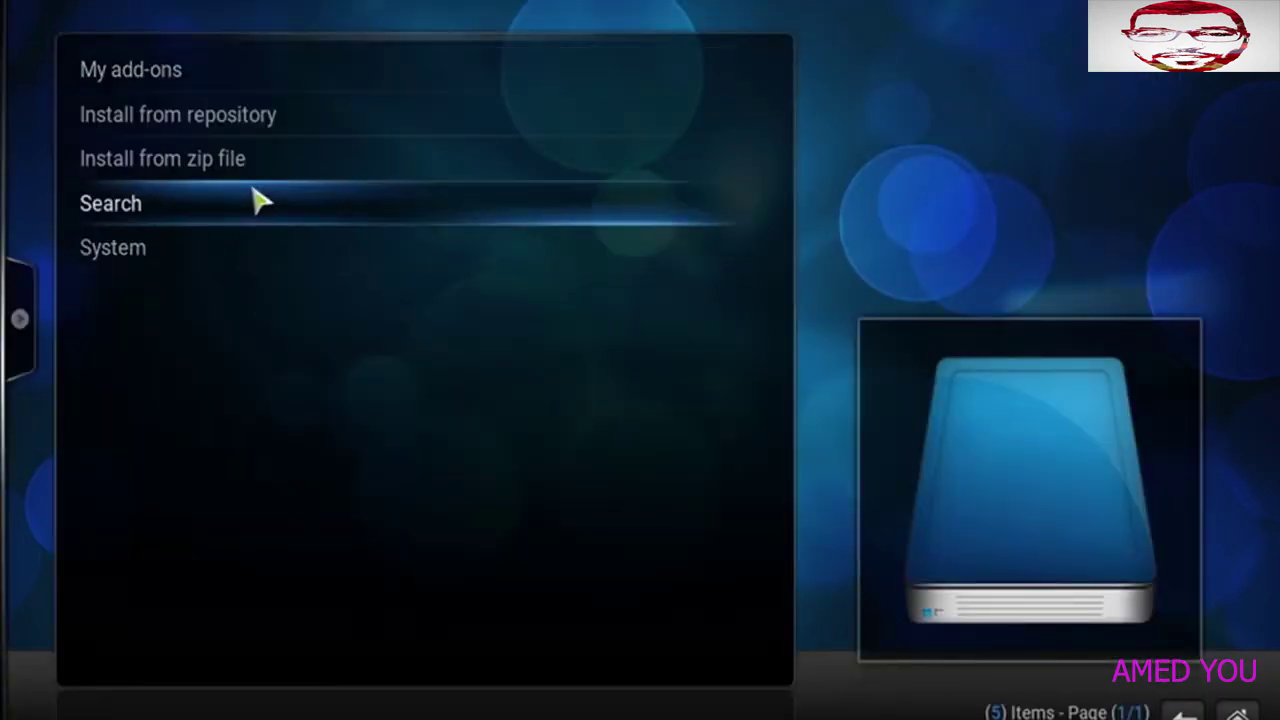
# Install plugin.video.freedomiptv-10.2.zip from freedom IP's Addons/plugin.video.freedomiptv folder
pyautogui.click(245, 173)
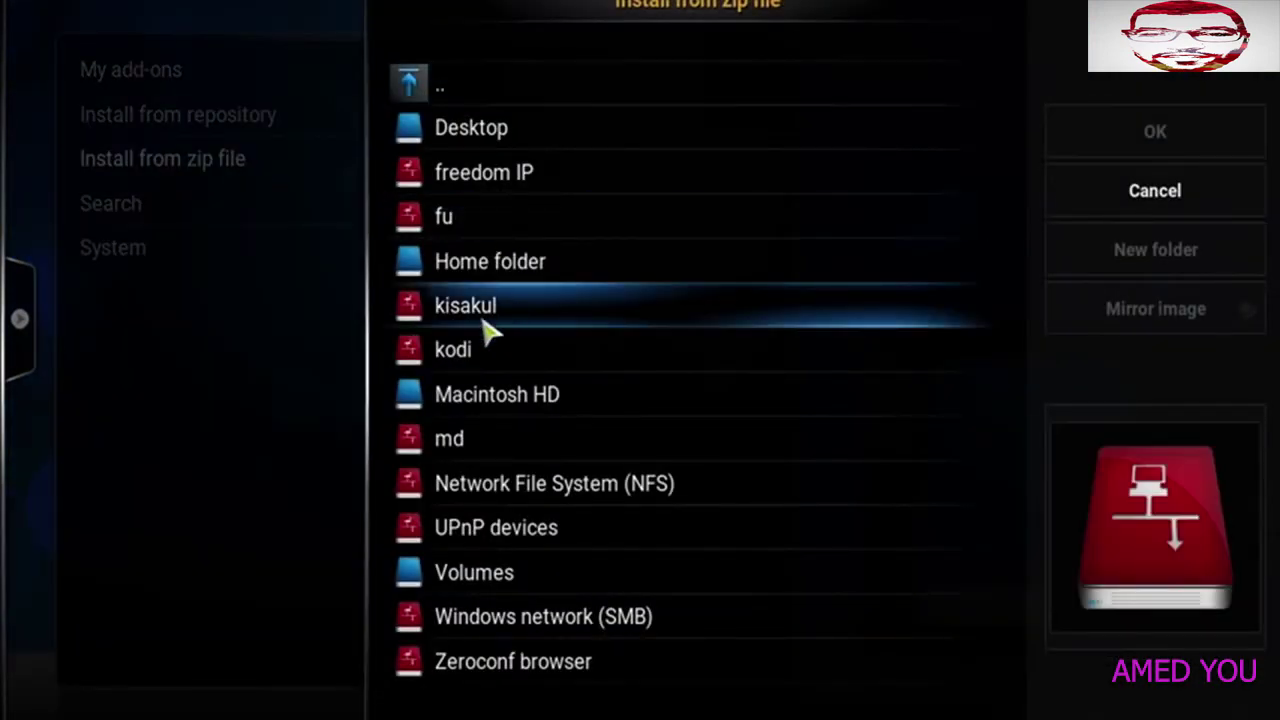
pyautogui.click(490, 184)
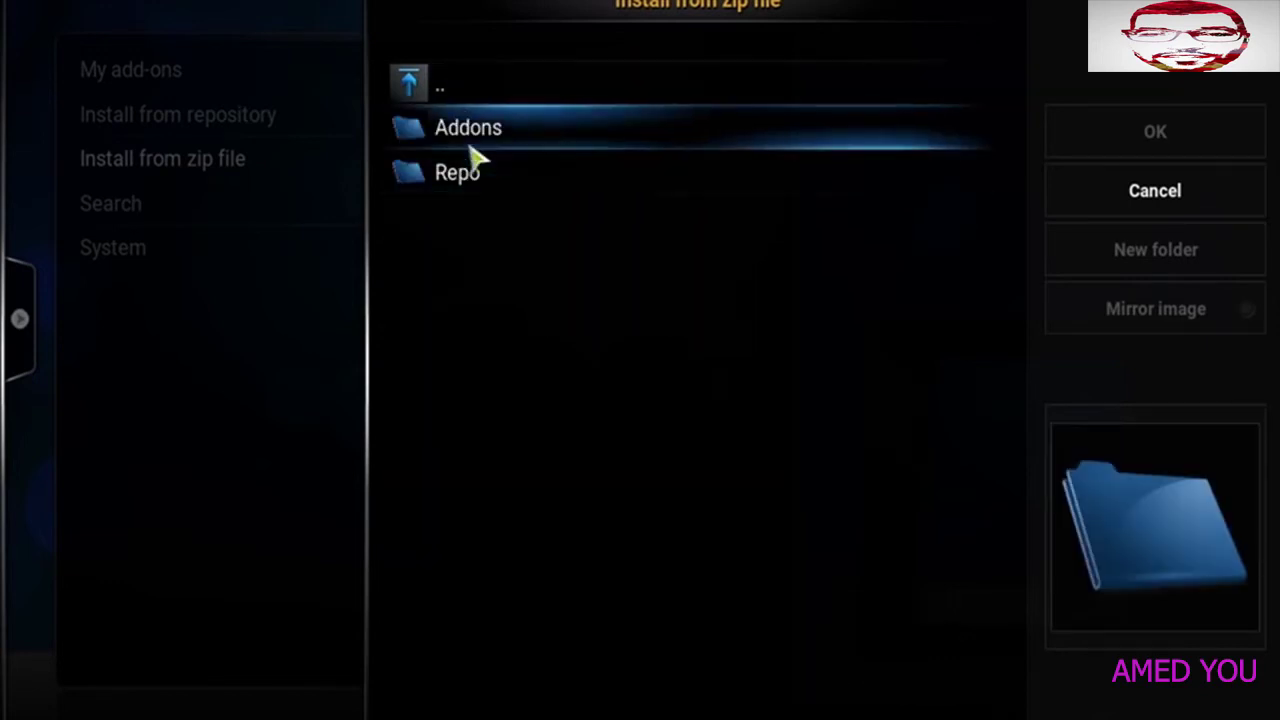
pyautogui.click(478, 140)
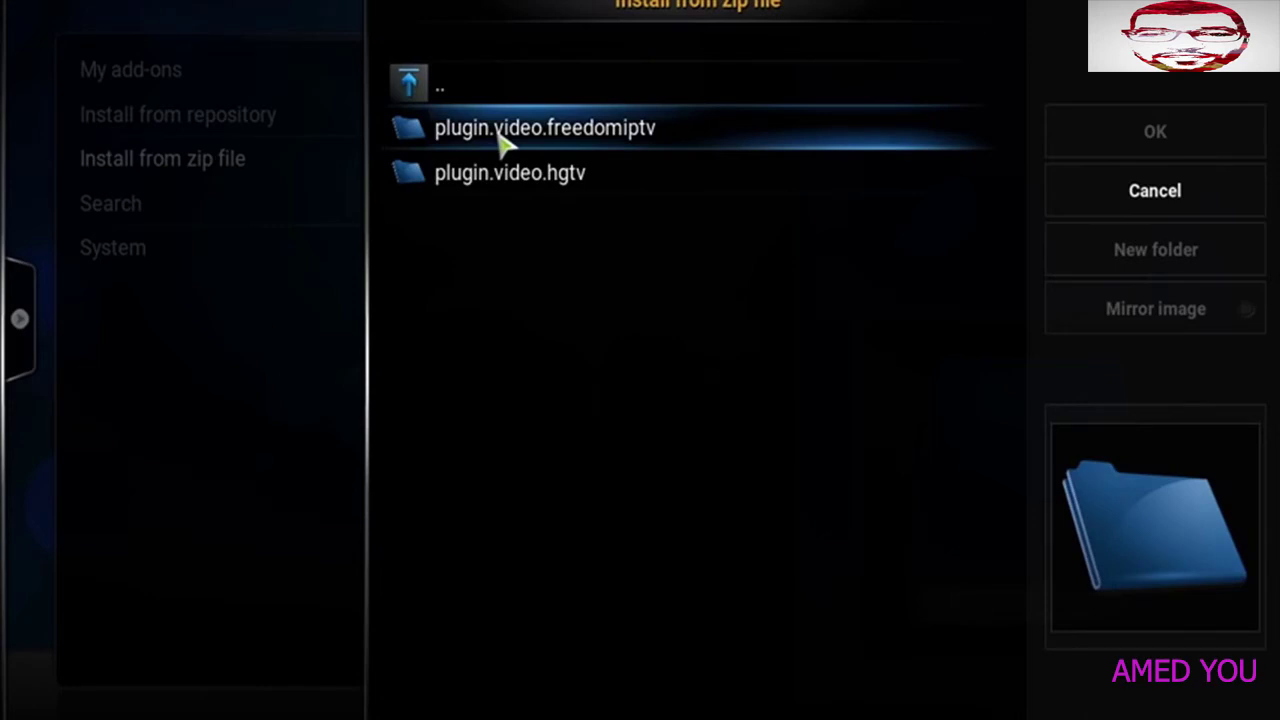
pyautogui.click(505, 143)
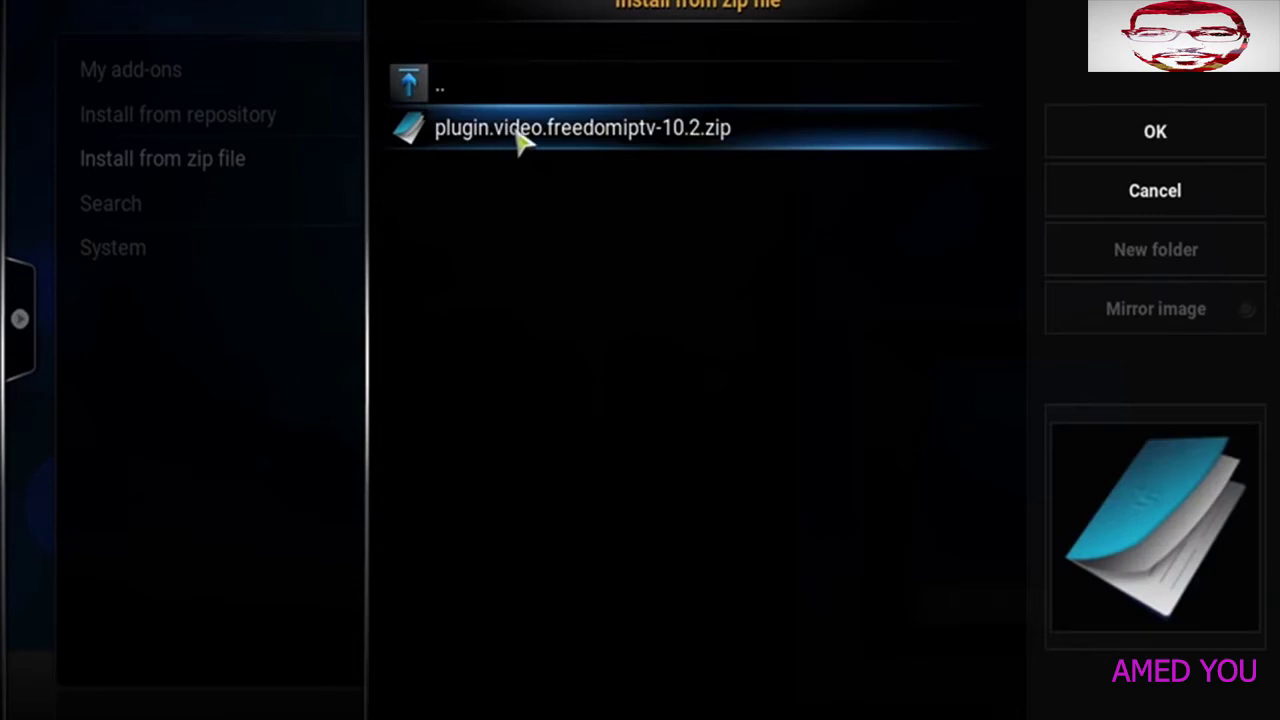
pyautogui.click(518, 138)
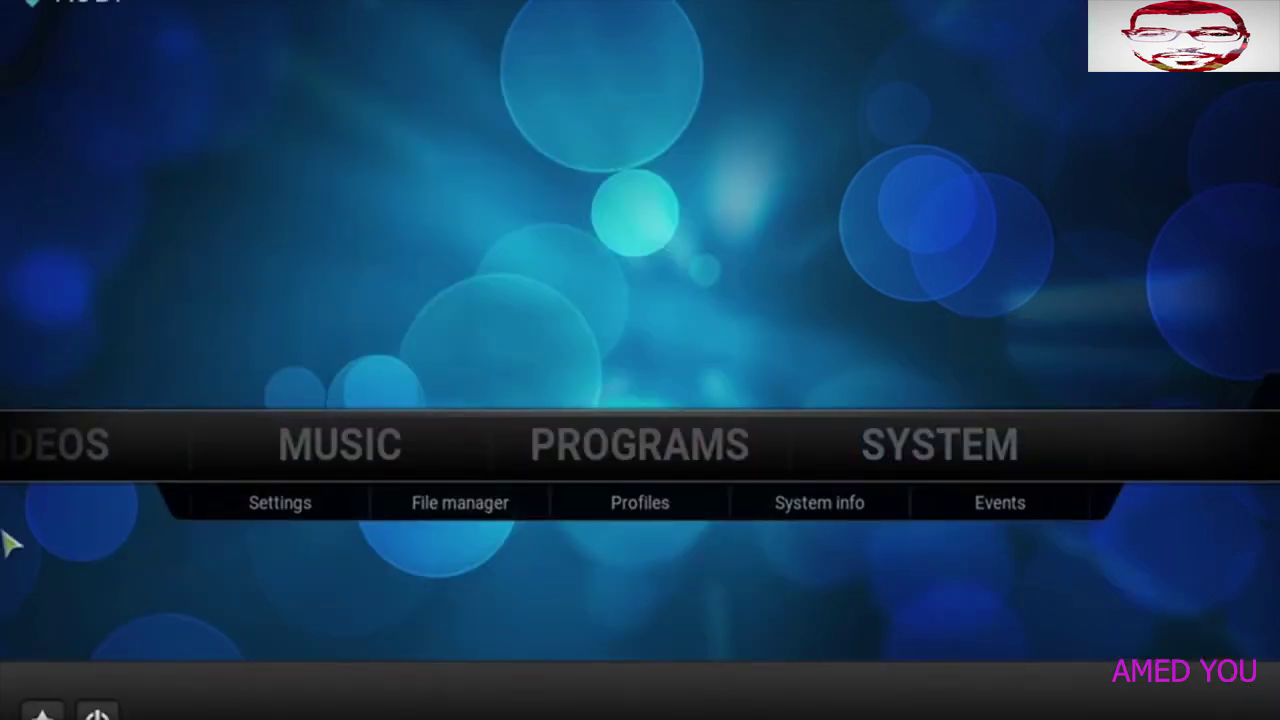
# Scroll through the FREEDOM IPTV menu and open the ENGLISH channel category
pyautogui.scroll(2, 35, 483)
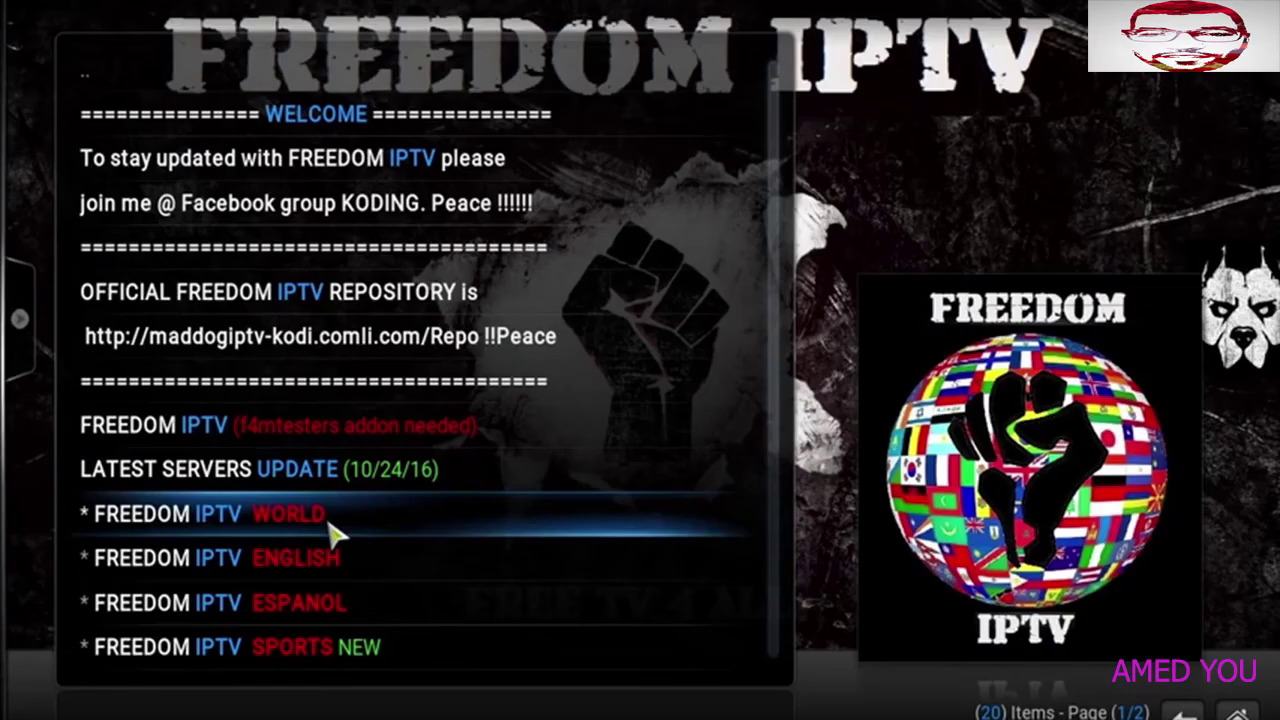
pyautogui.scroll(-3, 332, 529)
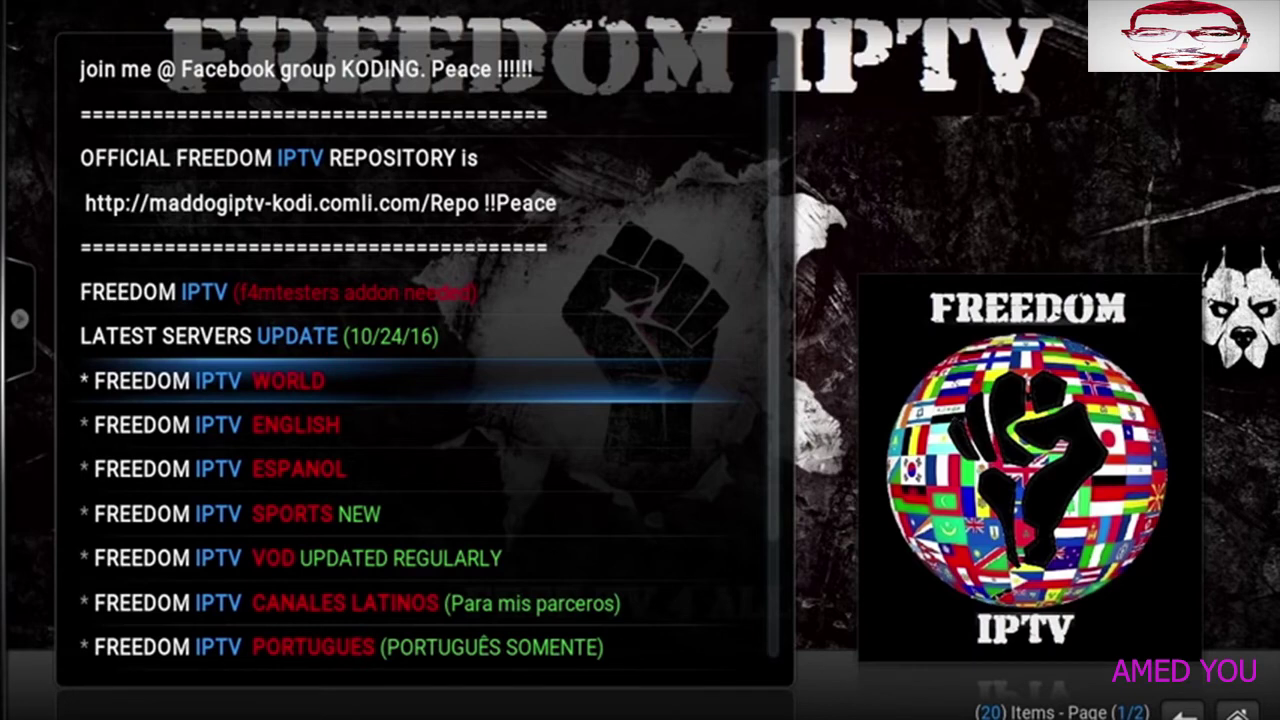
pyautogui.click(266, 440)
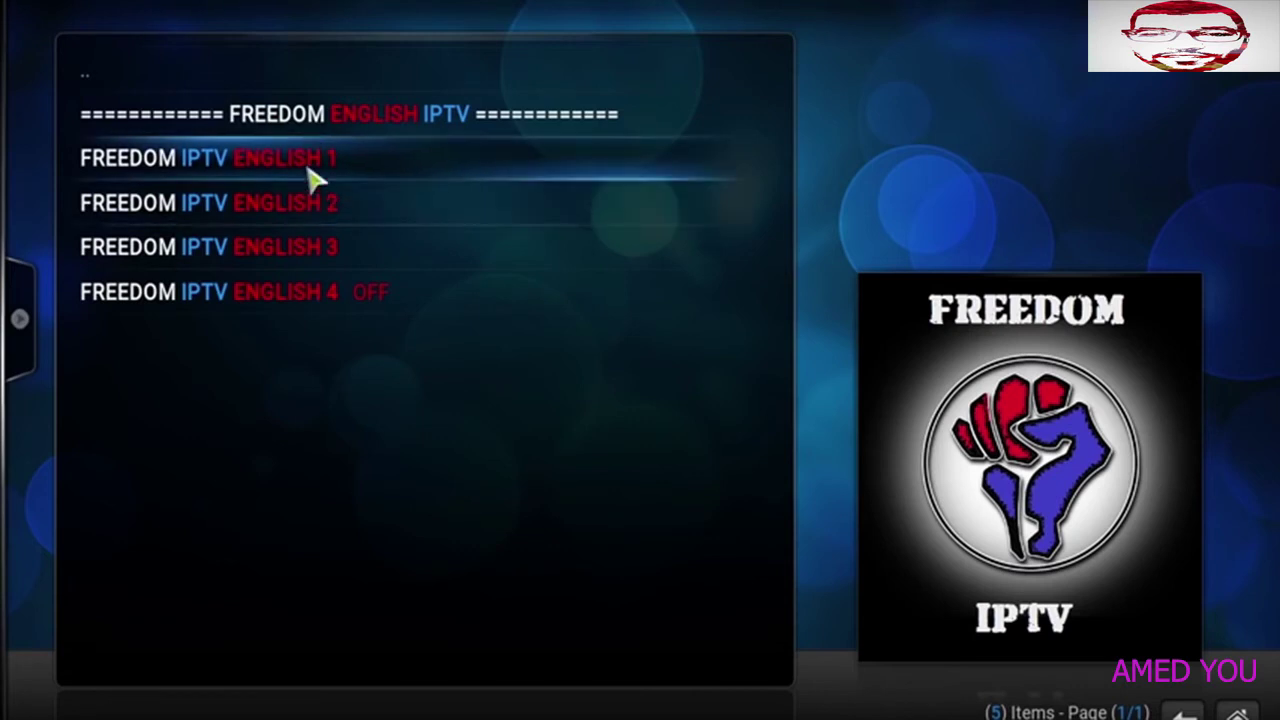
# Open the FREEDOM IPTV ENGLISH 1 channel list and try playing the bet channel
pyautogui.click(314, 178)
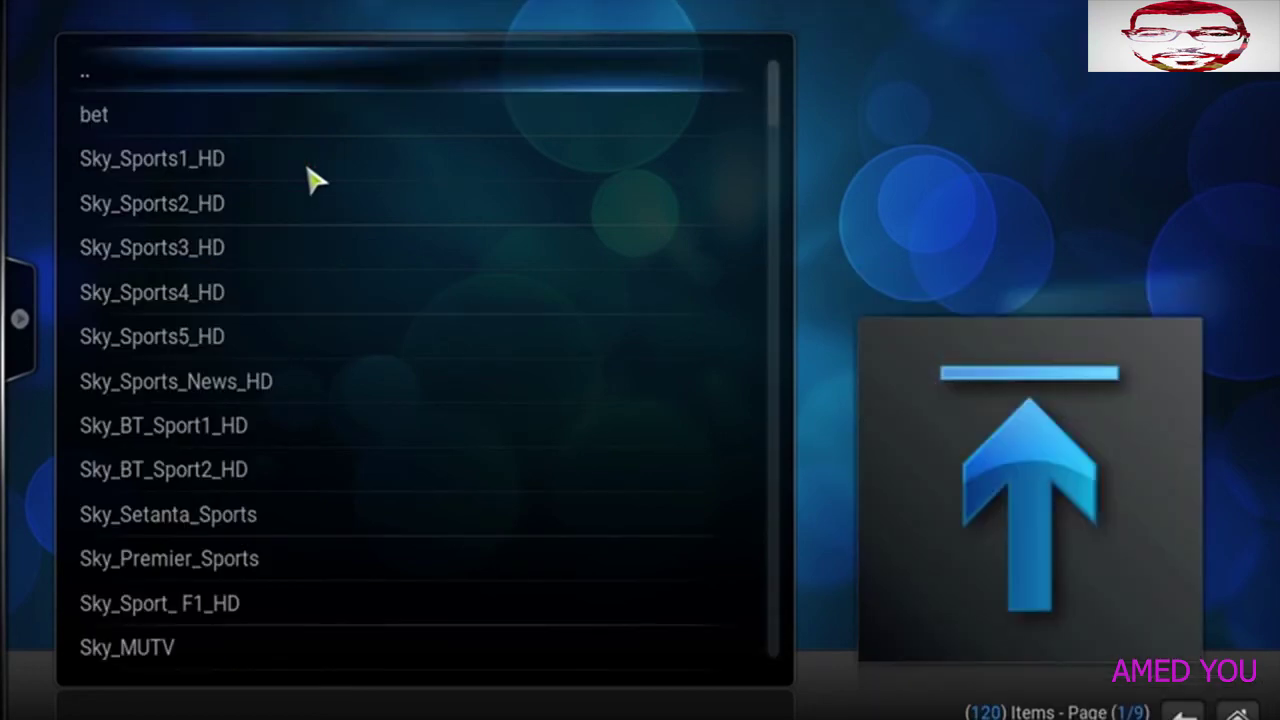
pyautogui.scroll(-7, 218, 430)
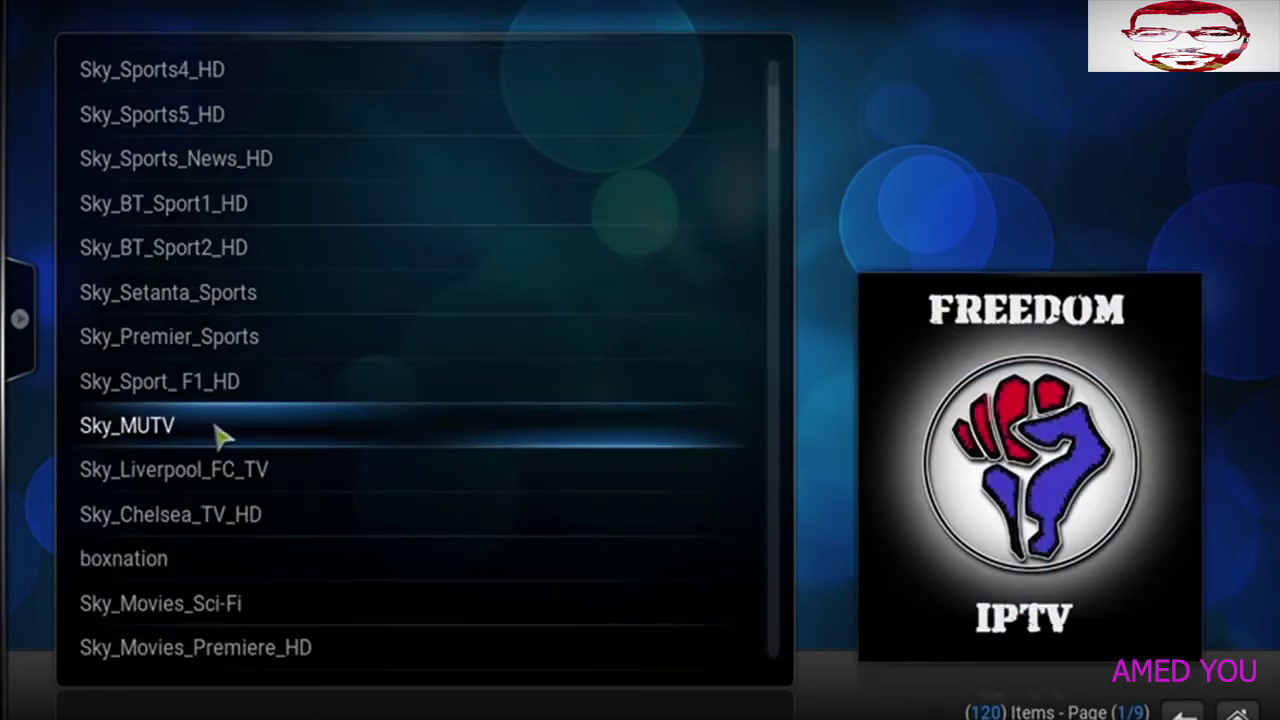
pyautogui.scroll(7, 218, 430)
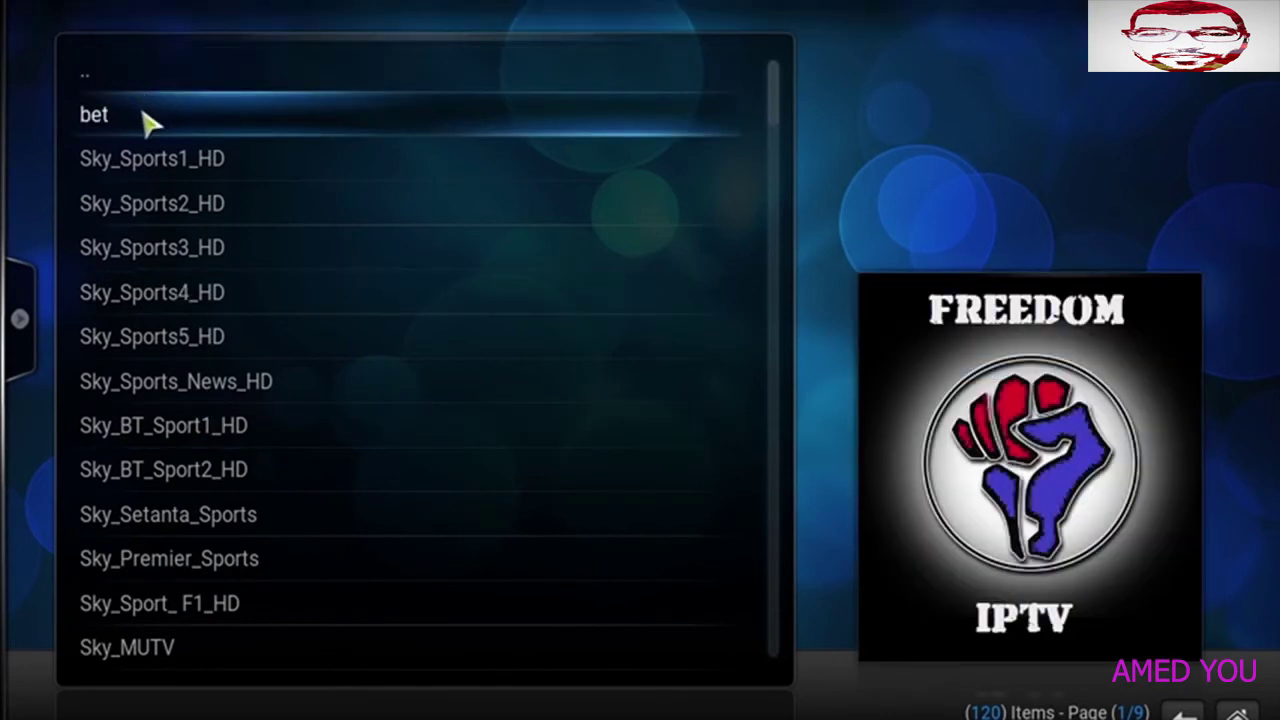
pyautogui.click(145, 120)
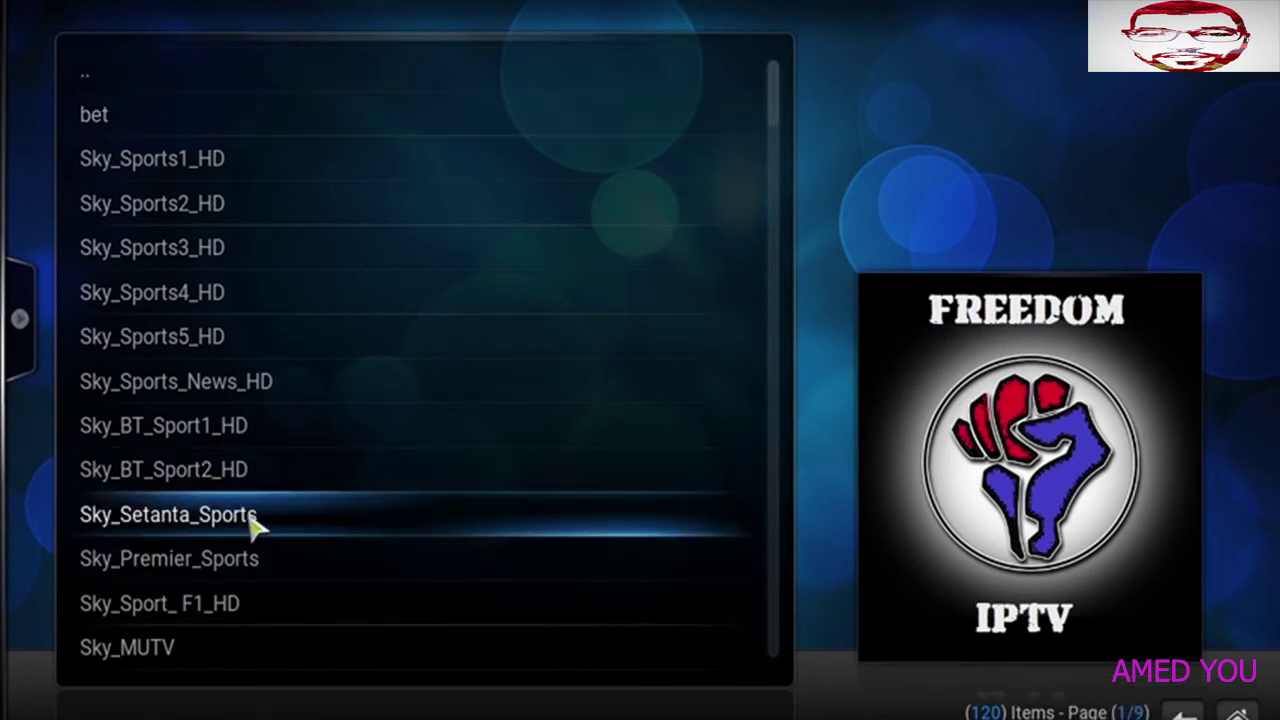
# Scroll the 120-item channel list down to page 4, where TLC appears
pyautogui.scroll(-7, 255, 528)
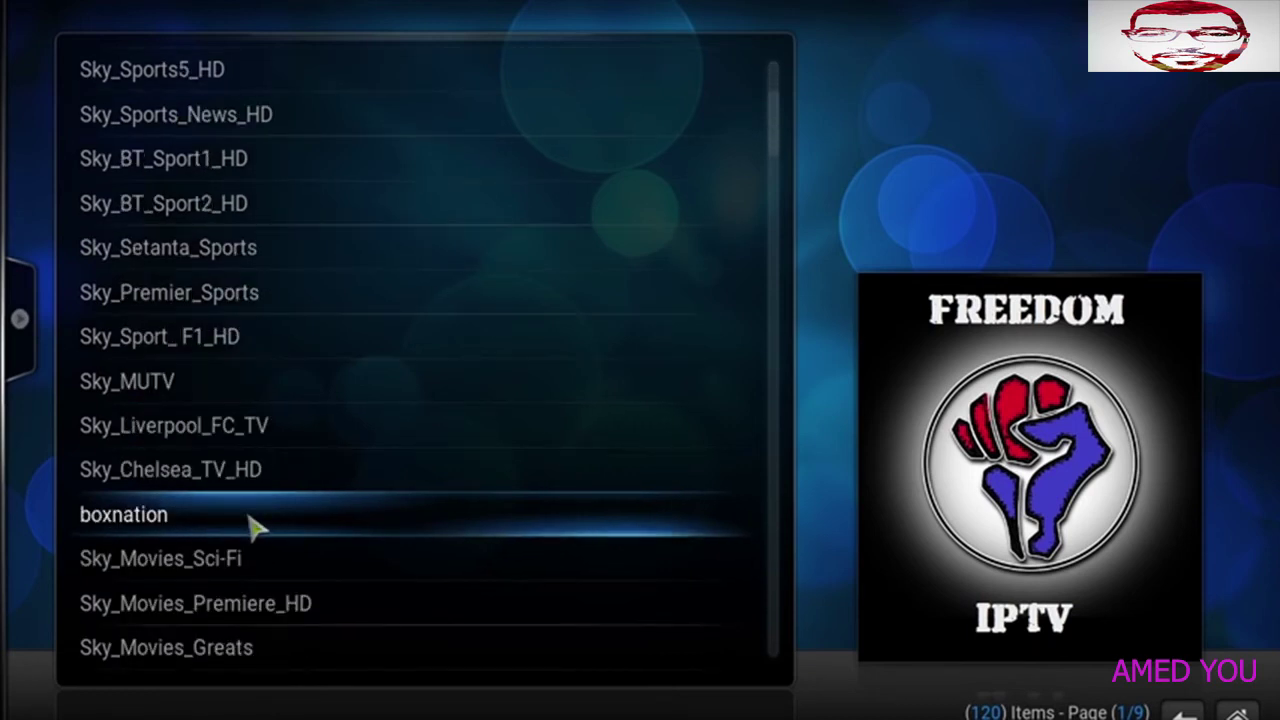
pyautogui.scroll(-2, 255, 528)
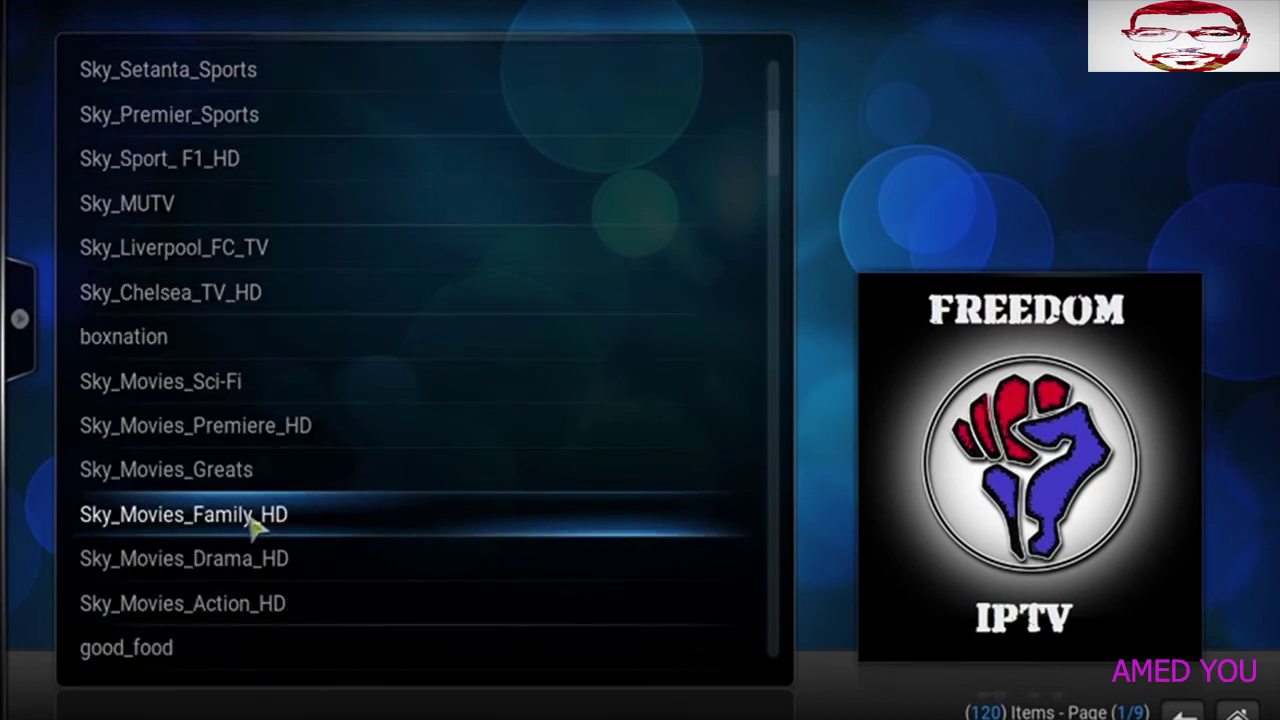
pyautogui.scroll(-9, 255, 528)
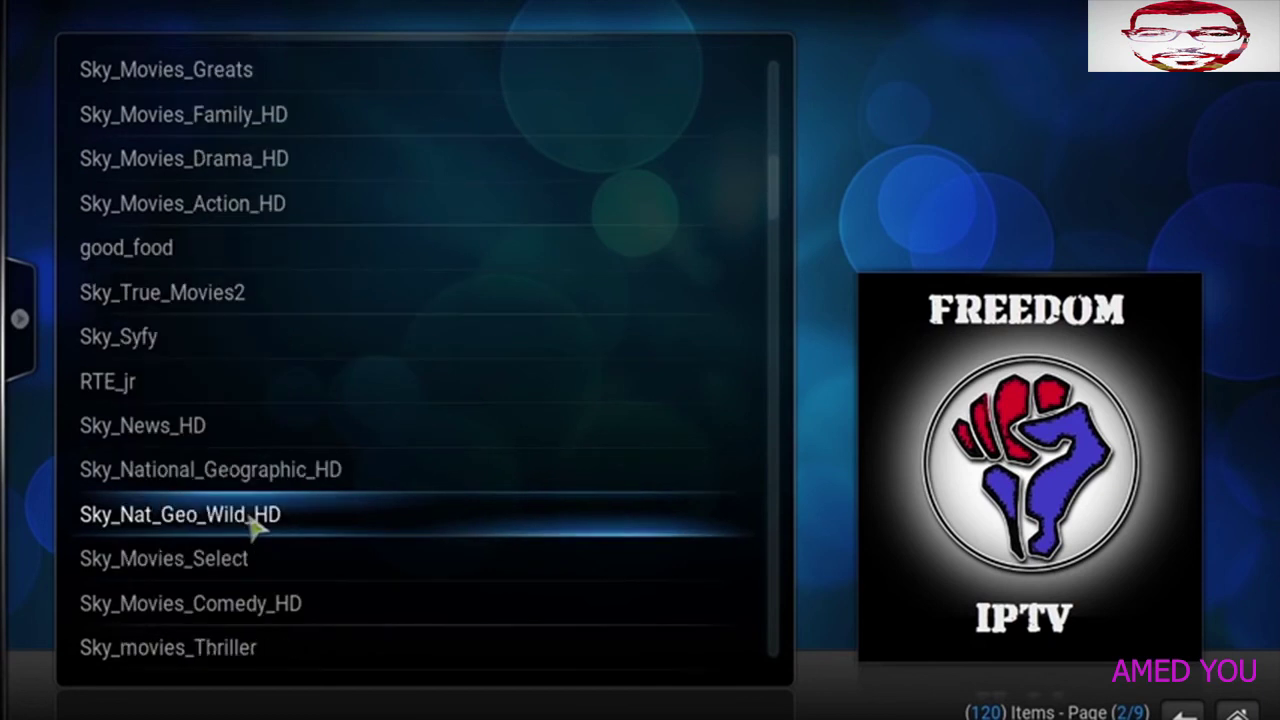
pyautogui.scroll(-3, 255, 528)
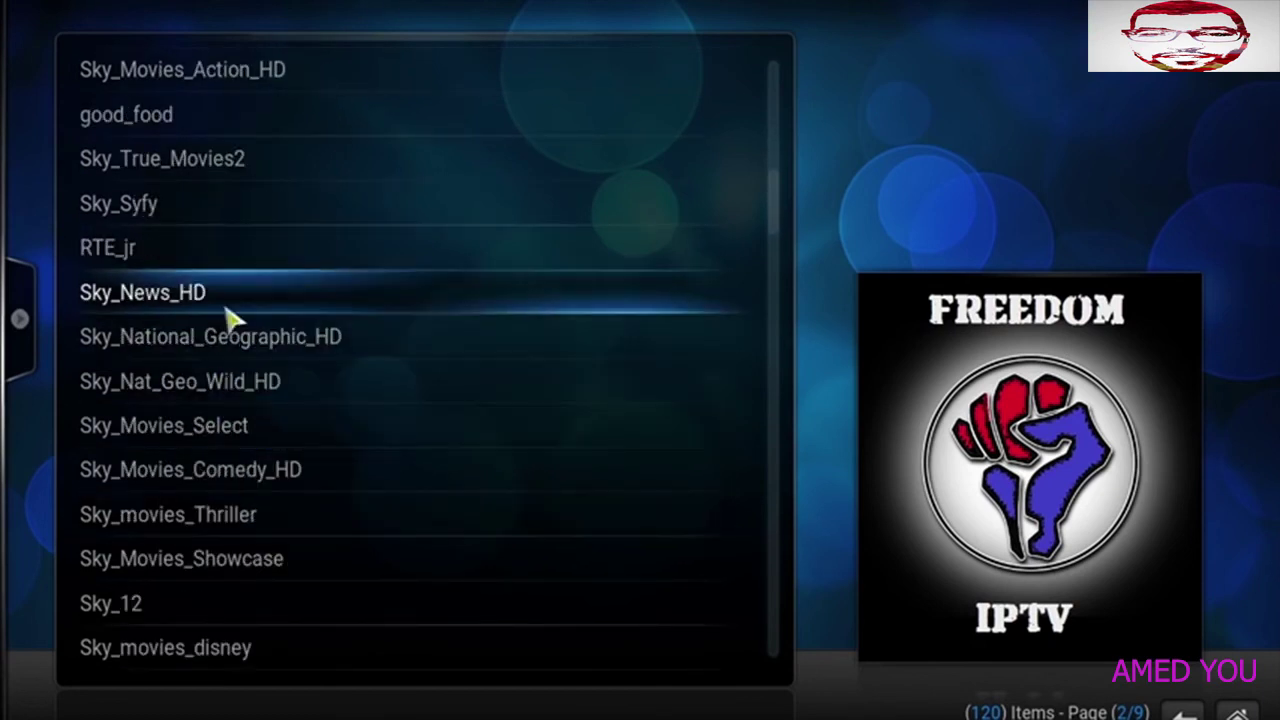
pyautogui.scroll(-7, 210, 470)
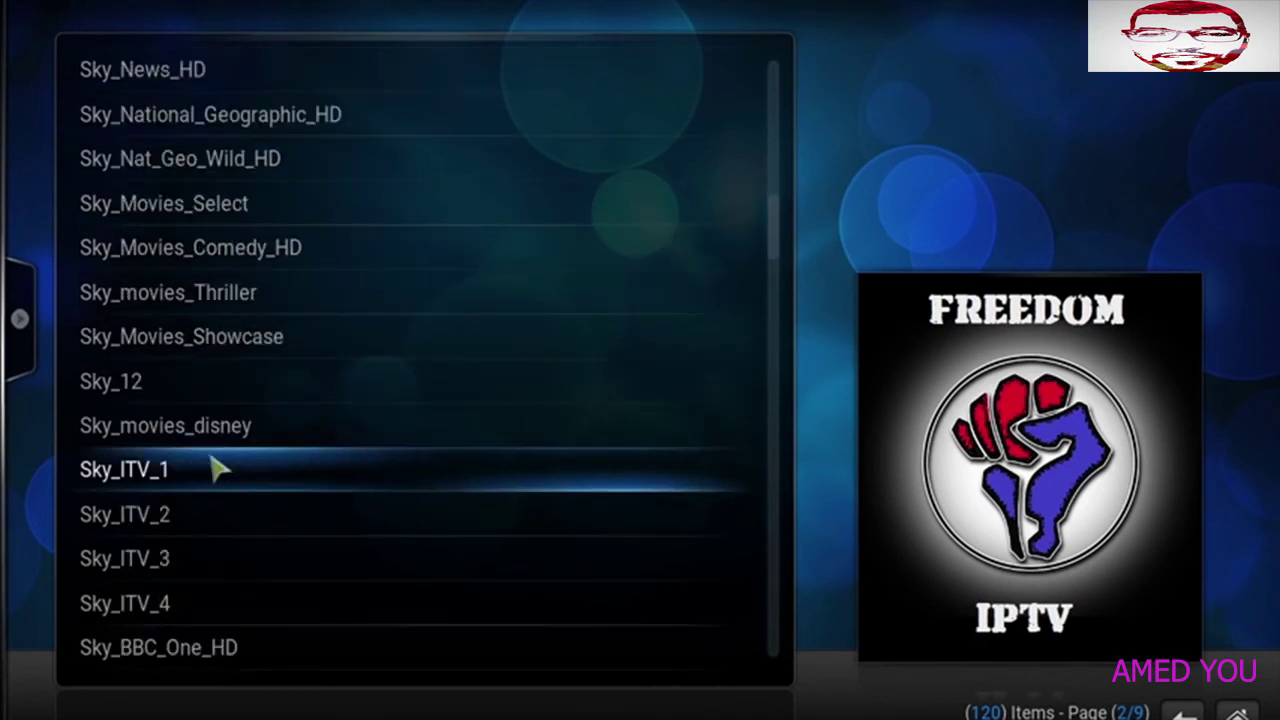
pyautogui.scroll(-8, 215, 470)
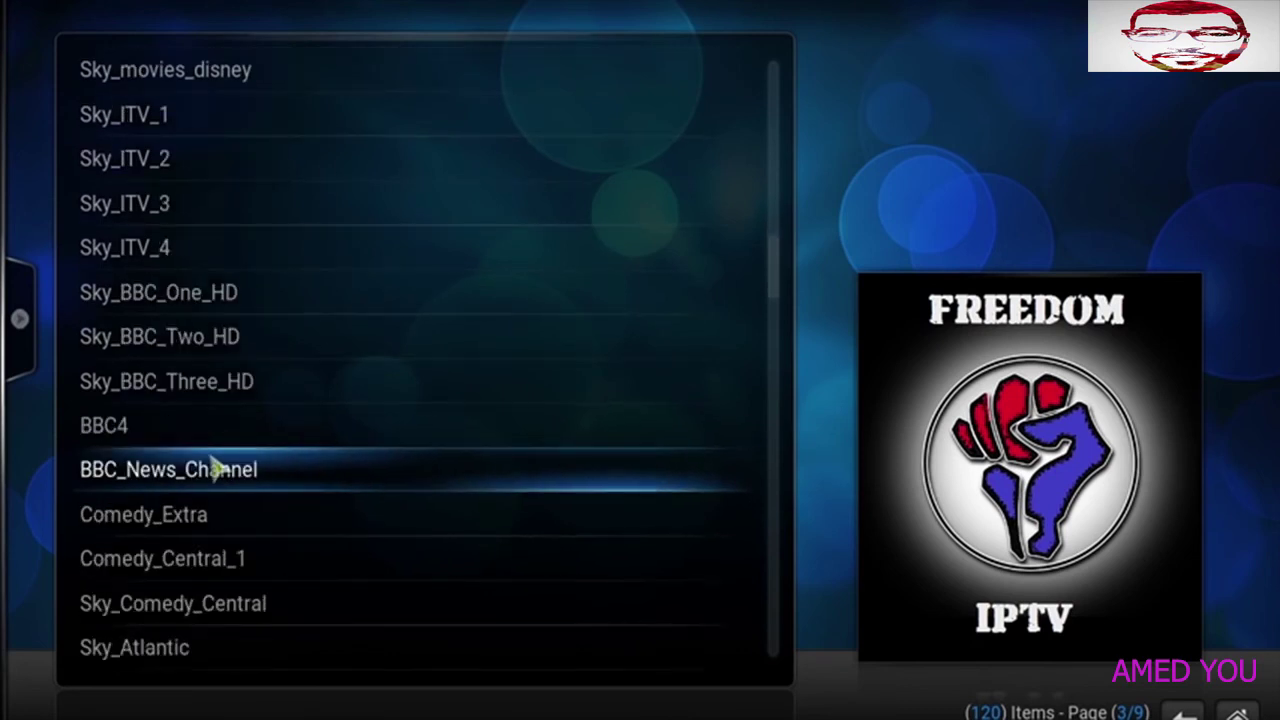
pyautogui.scroll(-9, 215, 470)
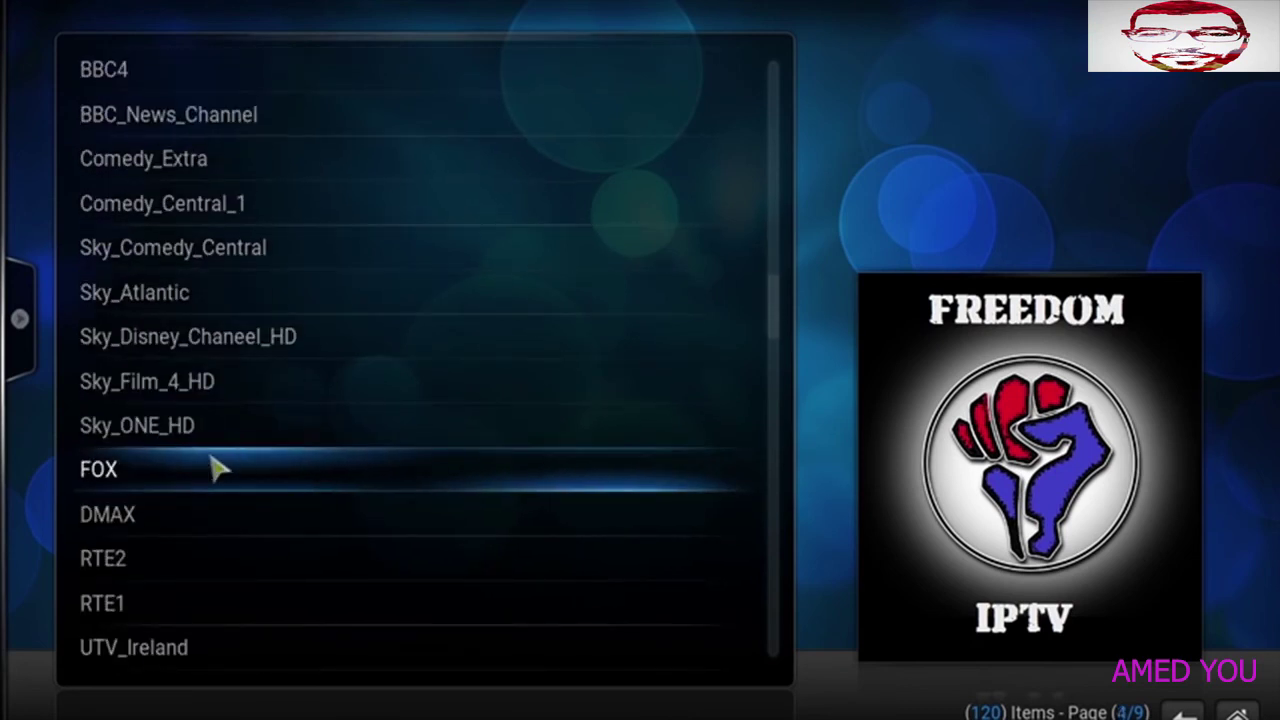
pyautogui.scroll(-1, 215, 470)
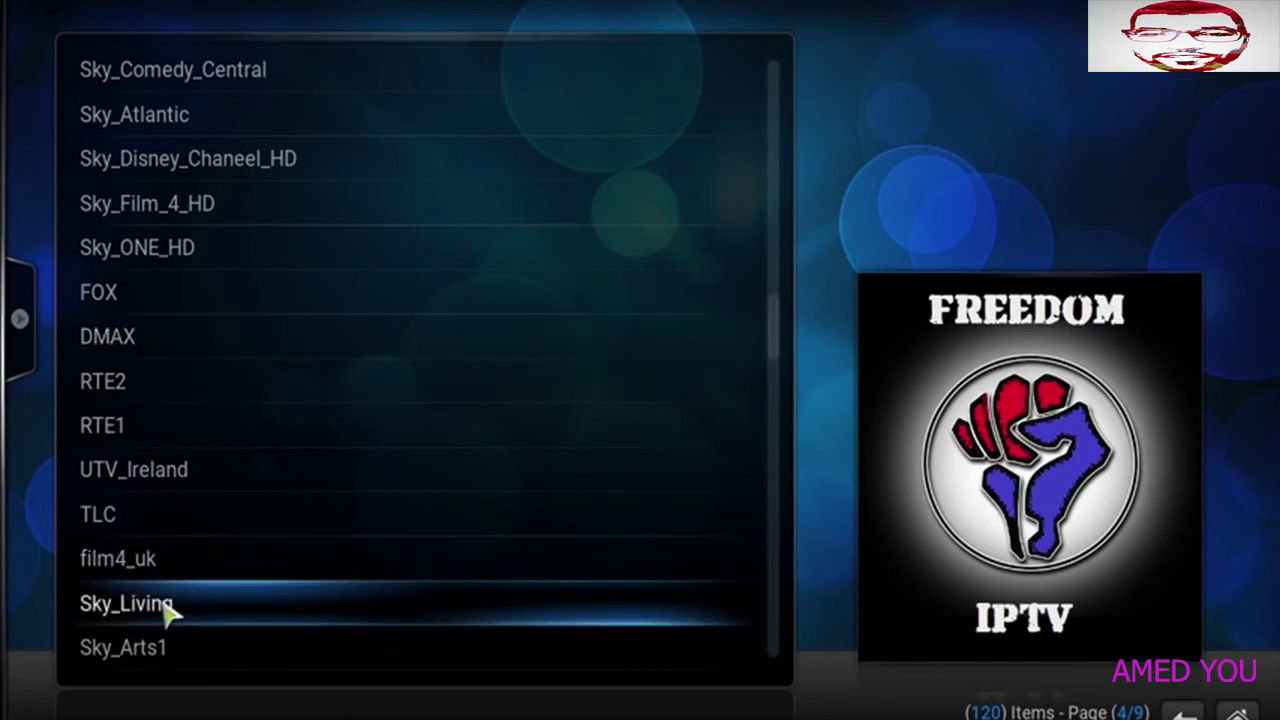
# Play TLC in 1080, stop it, and scroll the list to page 5
pyautogui.click(160, 525)
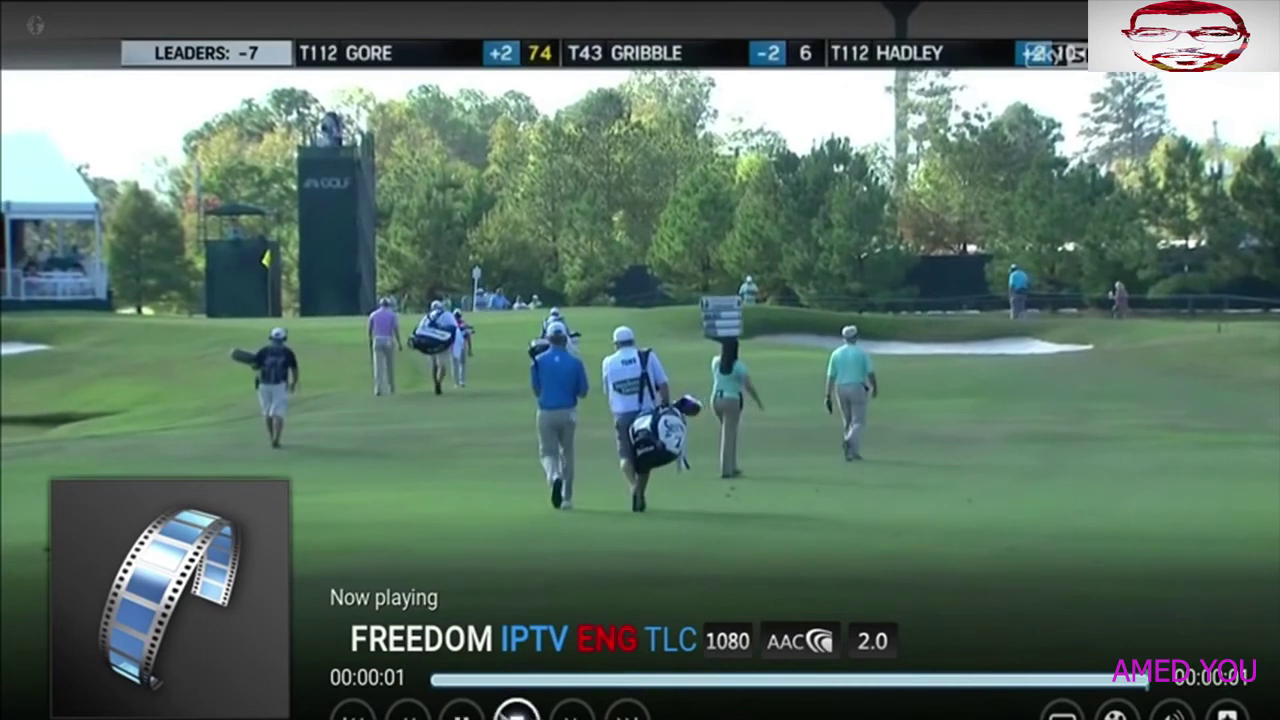
pyautogui.click(515, 710)
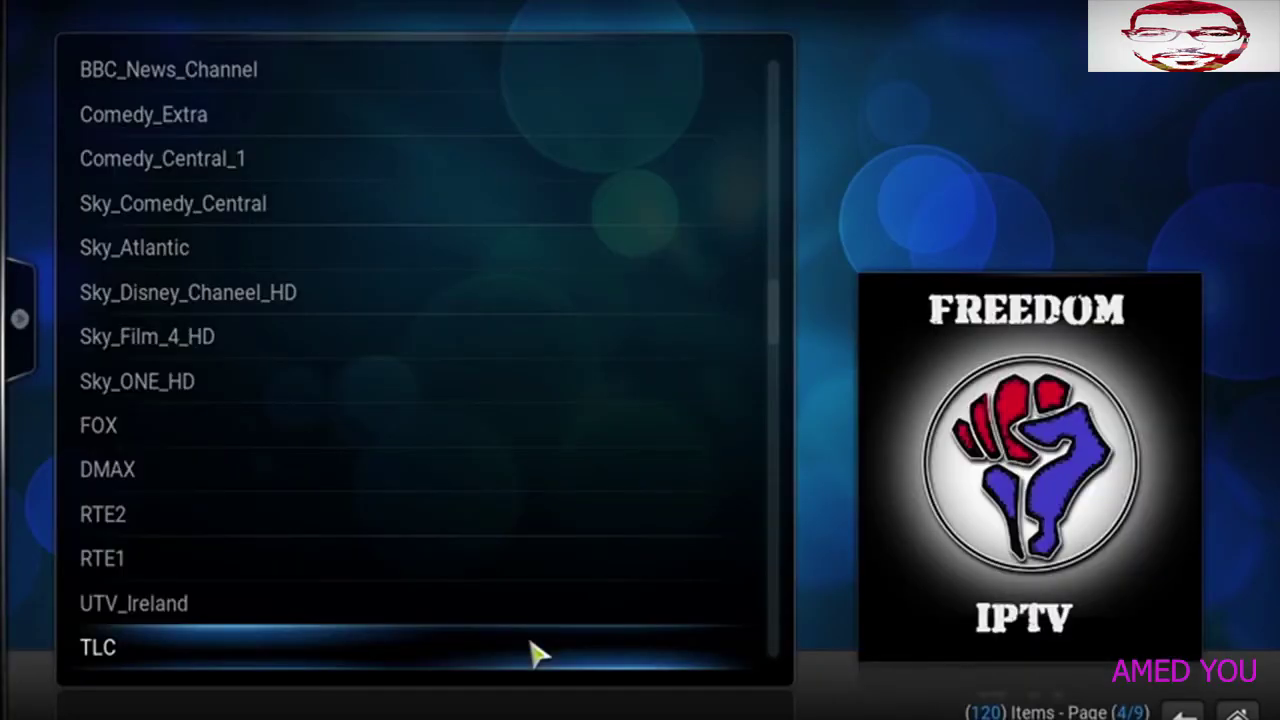
pyautogui.scroll(-9, 330, 565)
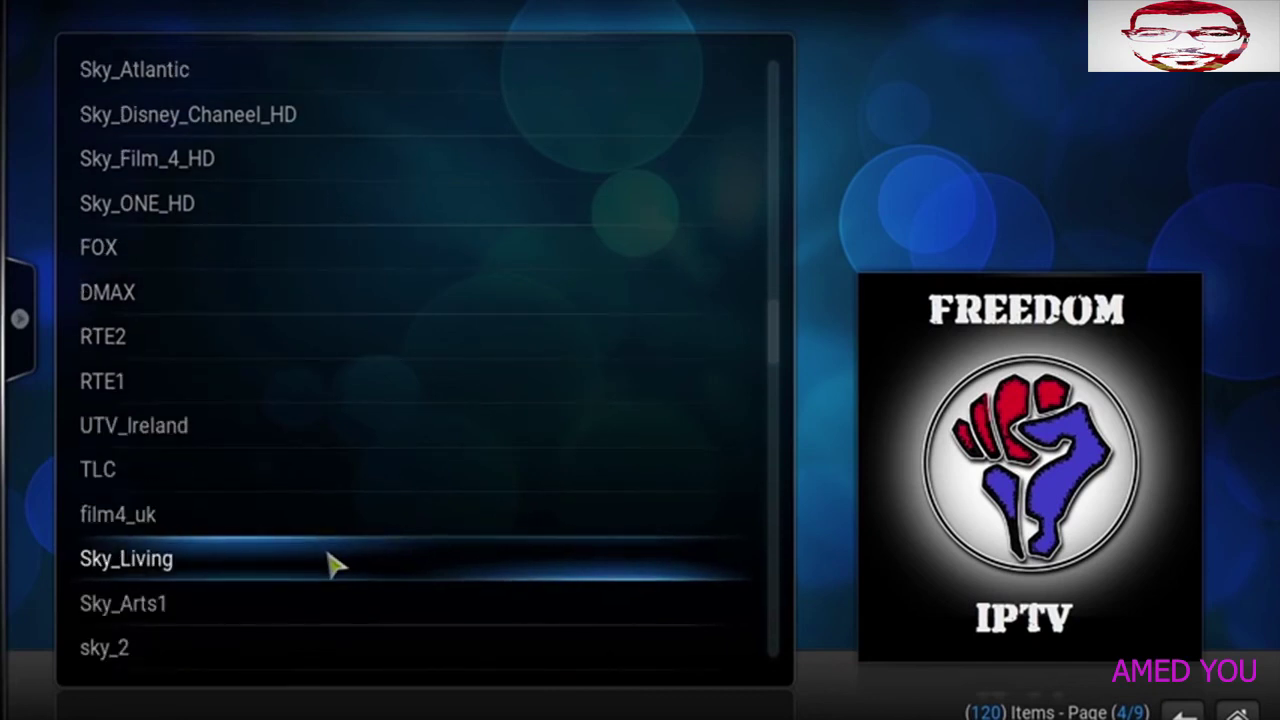
pyautogui.scroll(-4, 330, 565)
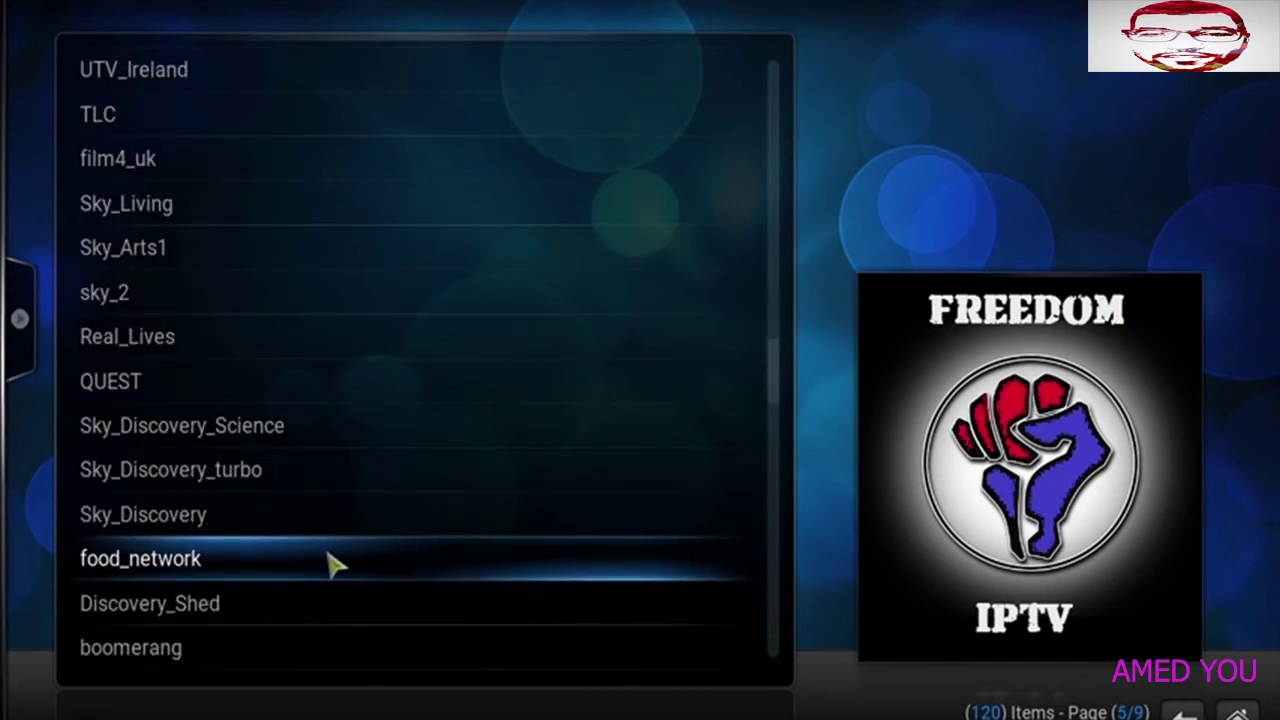